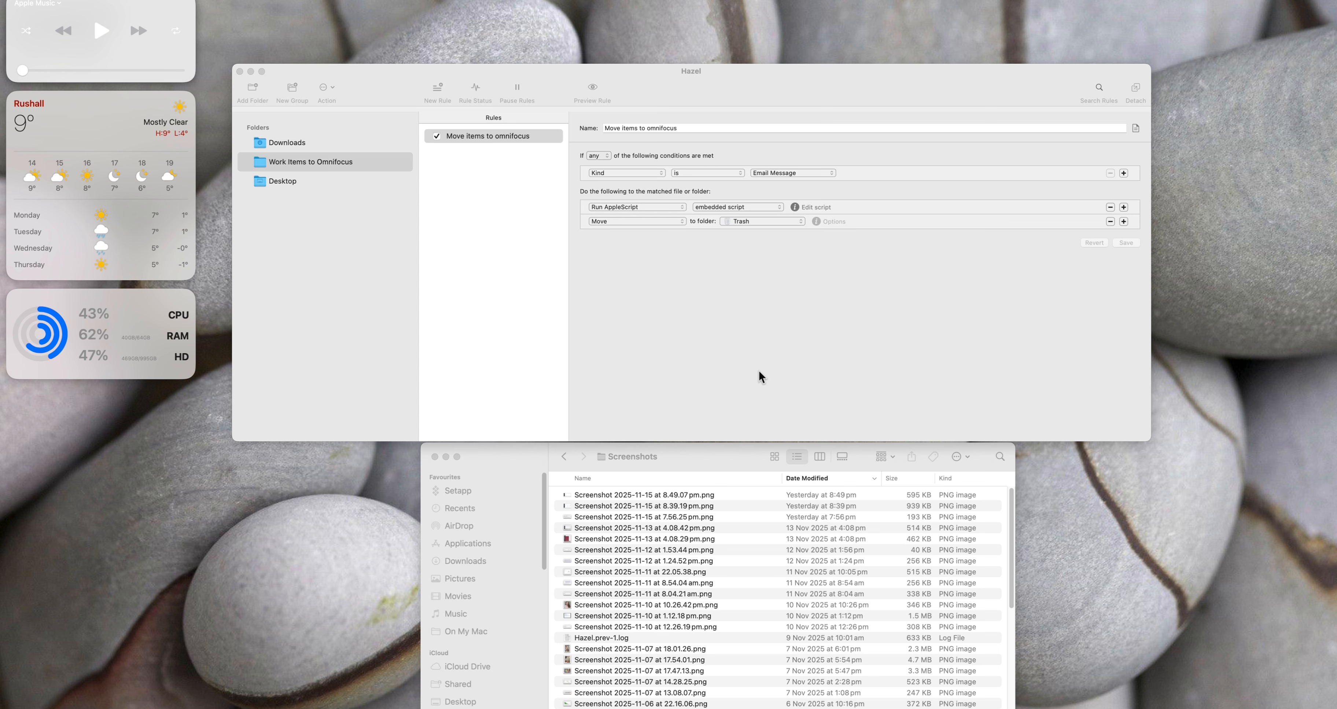
Add the Screenshots folder inside Downloads to the list of monitored folders
left_click(727, 465)
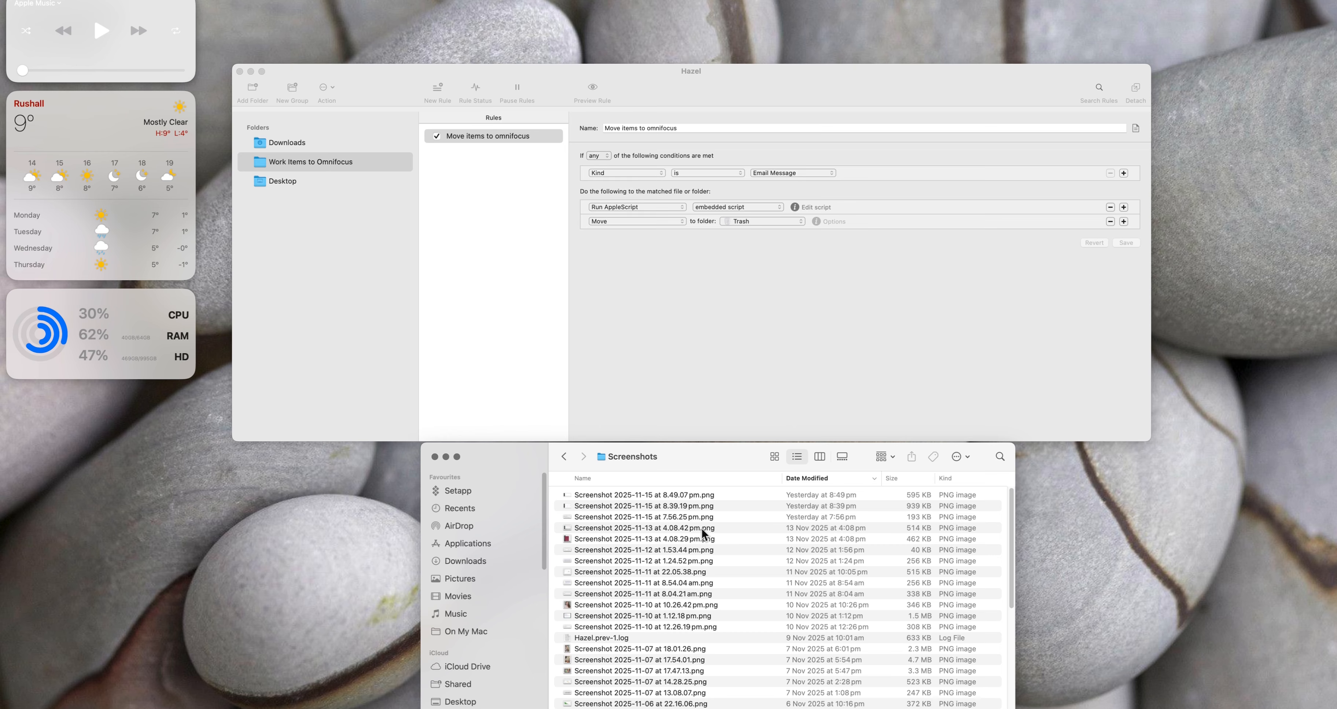
left_click(733, 370)
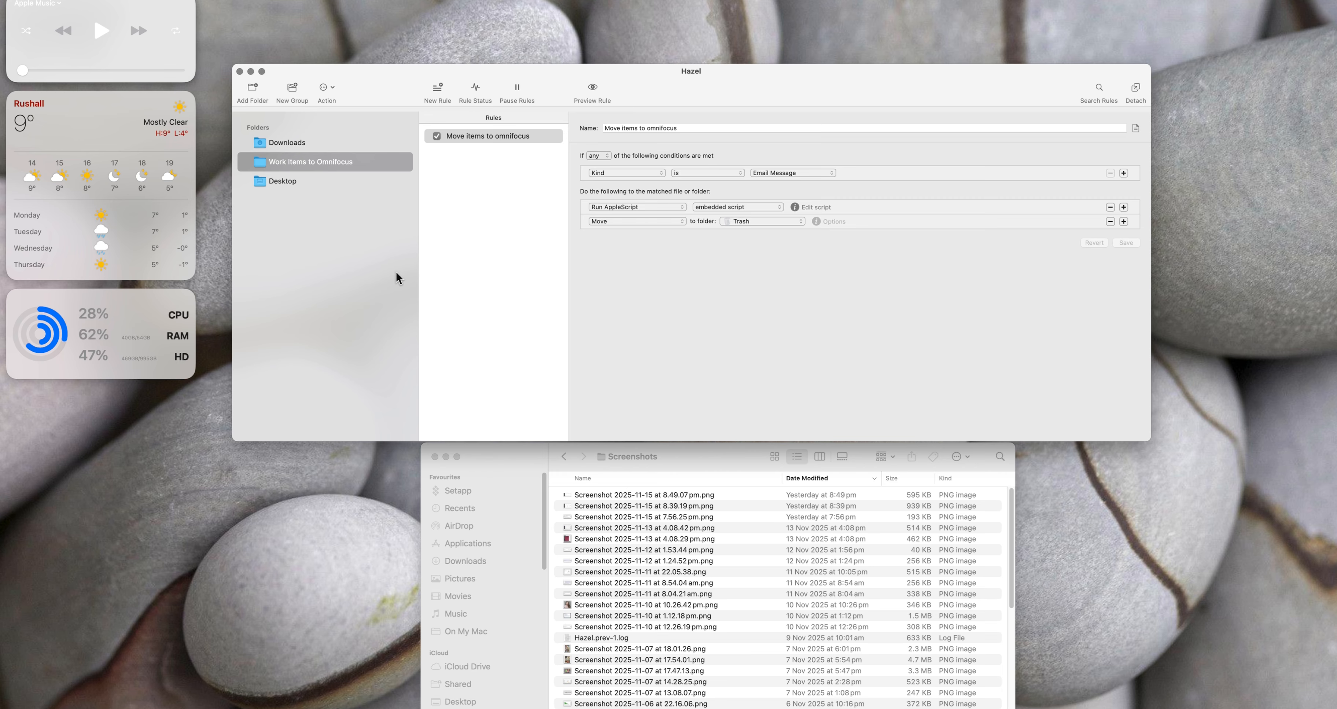
left_click(255, 89)
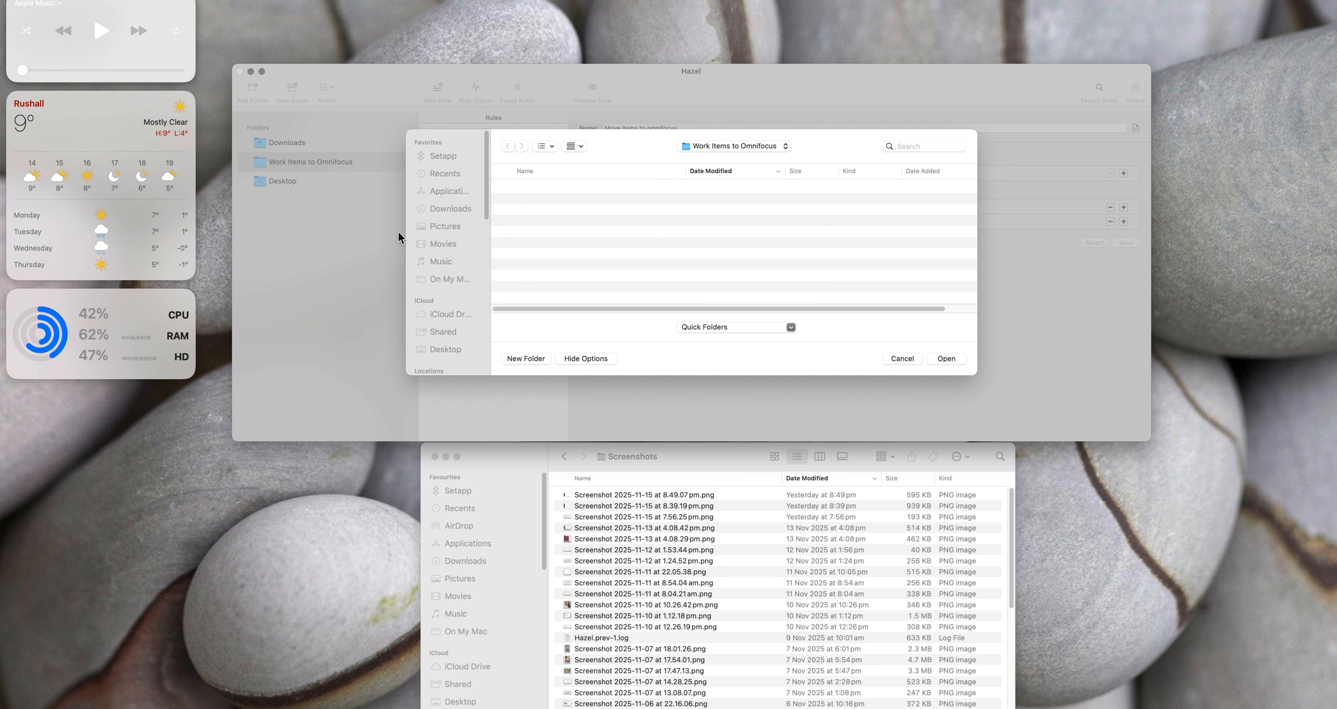
left_click(455, 206)
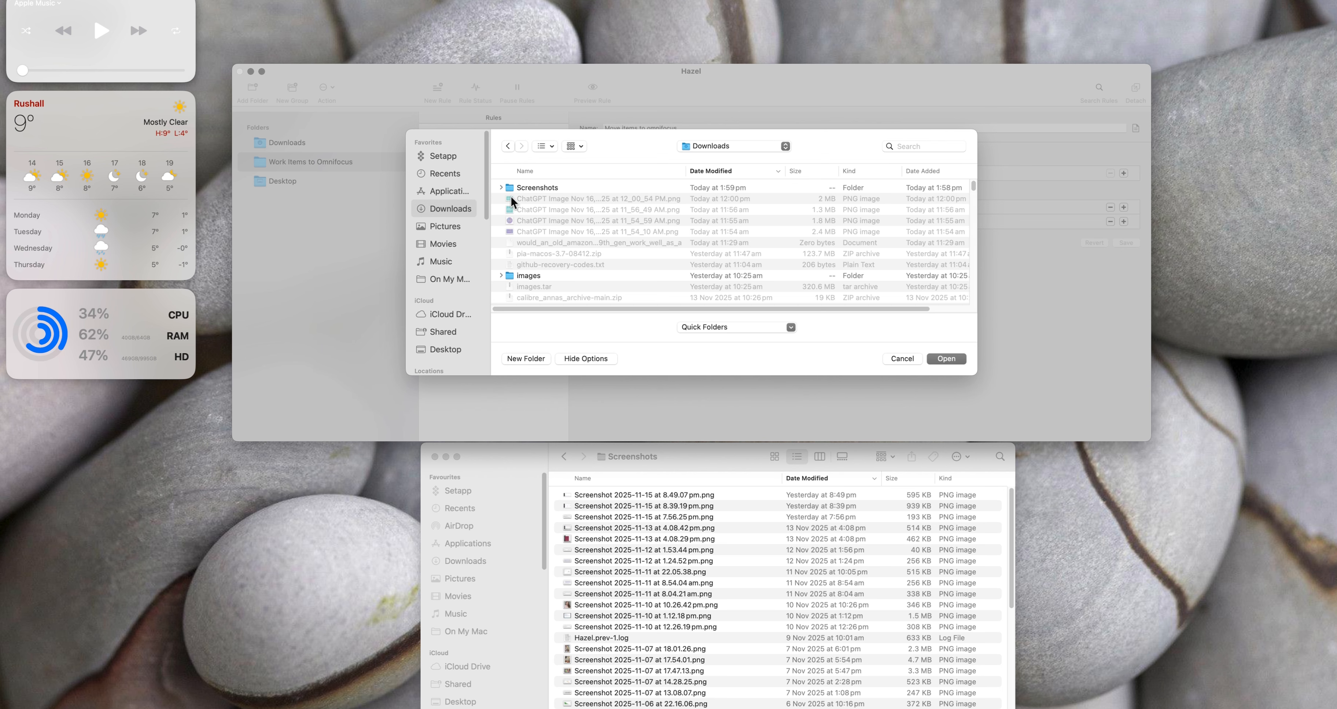
left_click(526, 187)
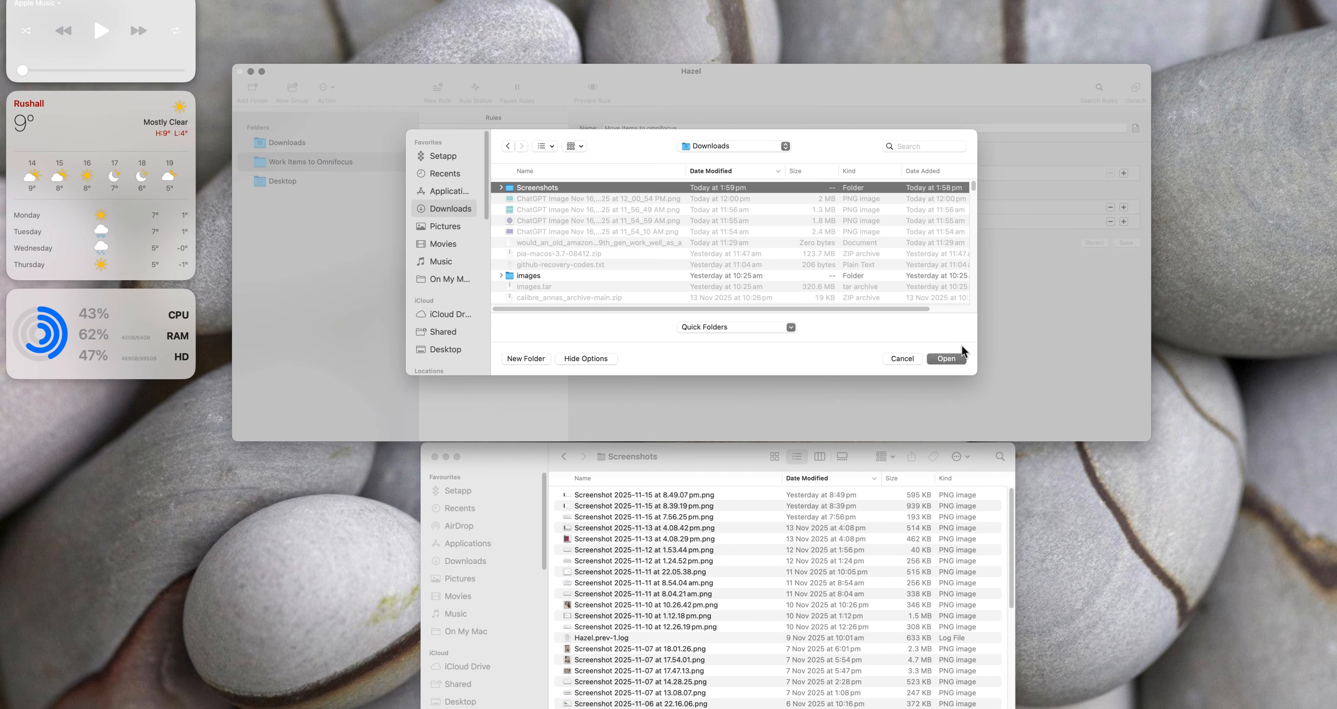
left_click(955, 359)
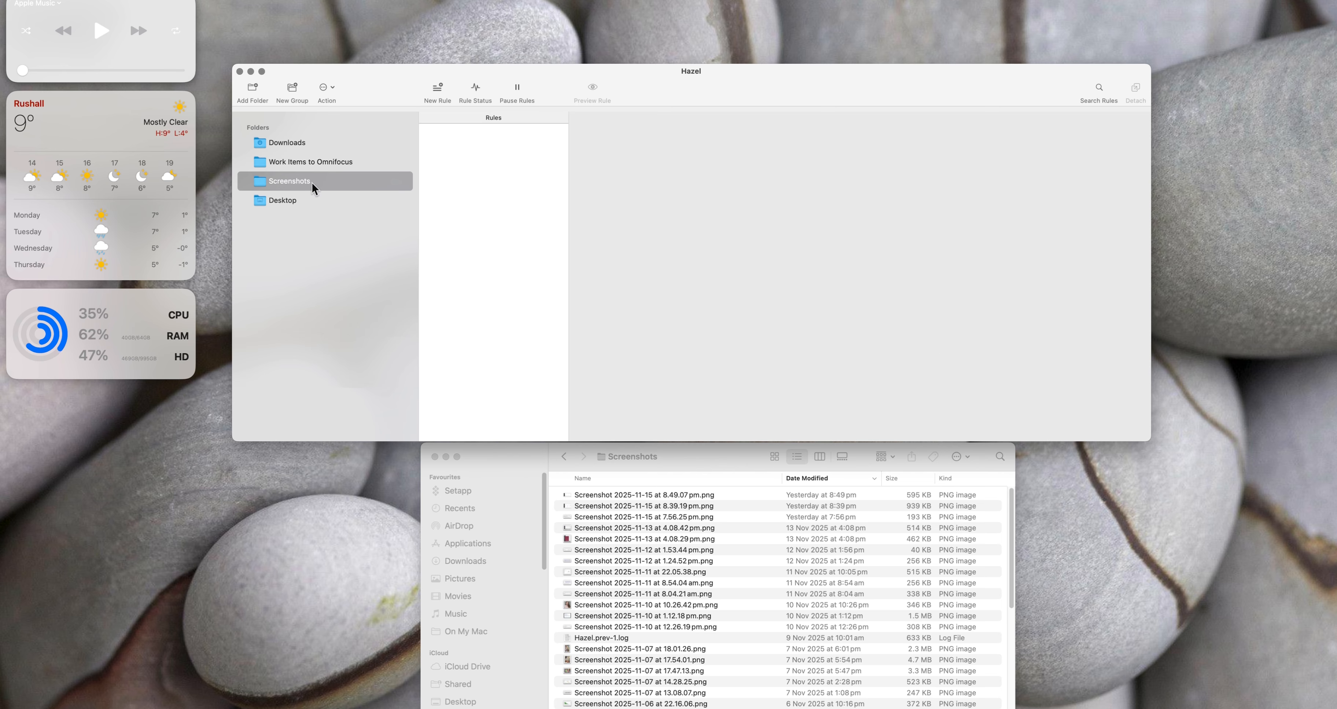
Create a new rule for the Screenshots folder and name it Delete Screenshots
left_click(513, 194)
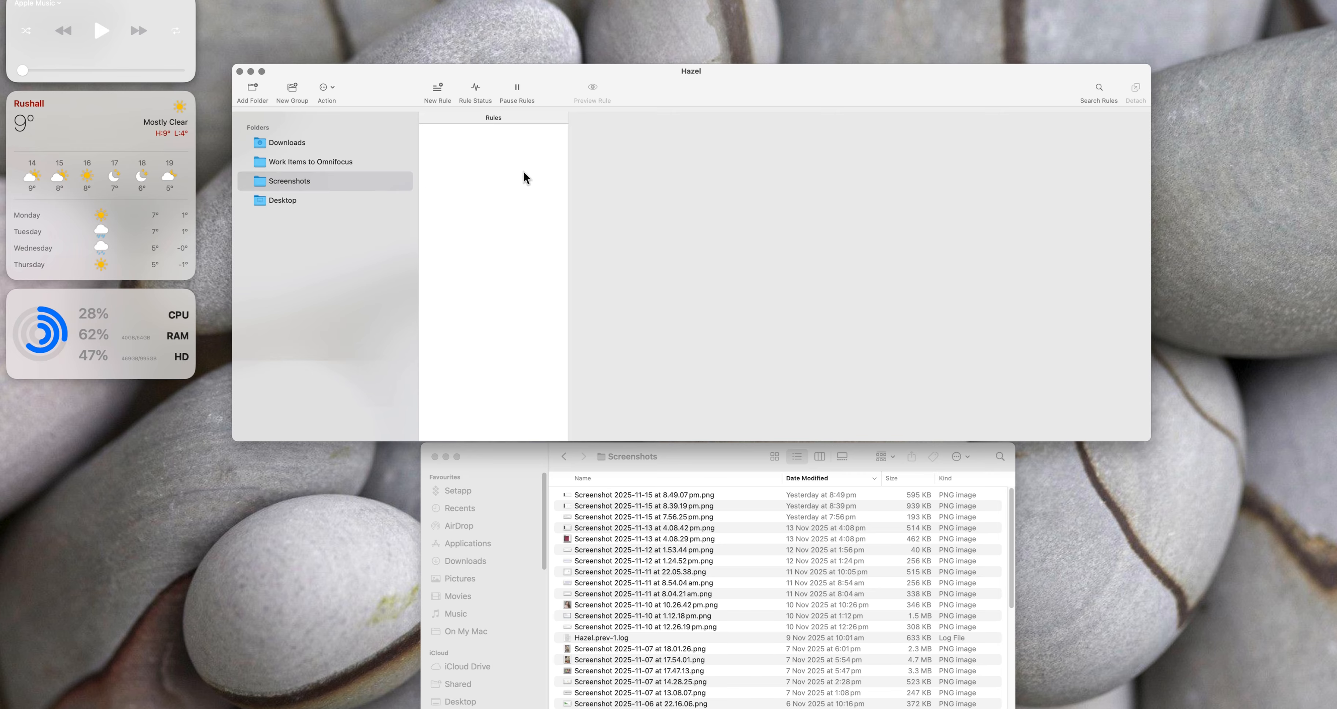
left_click(438, 89)
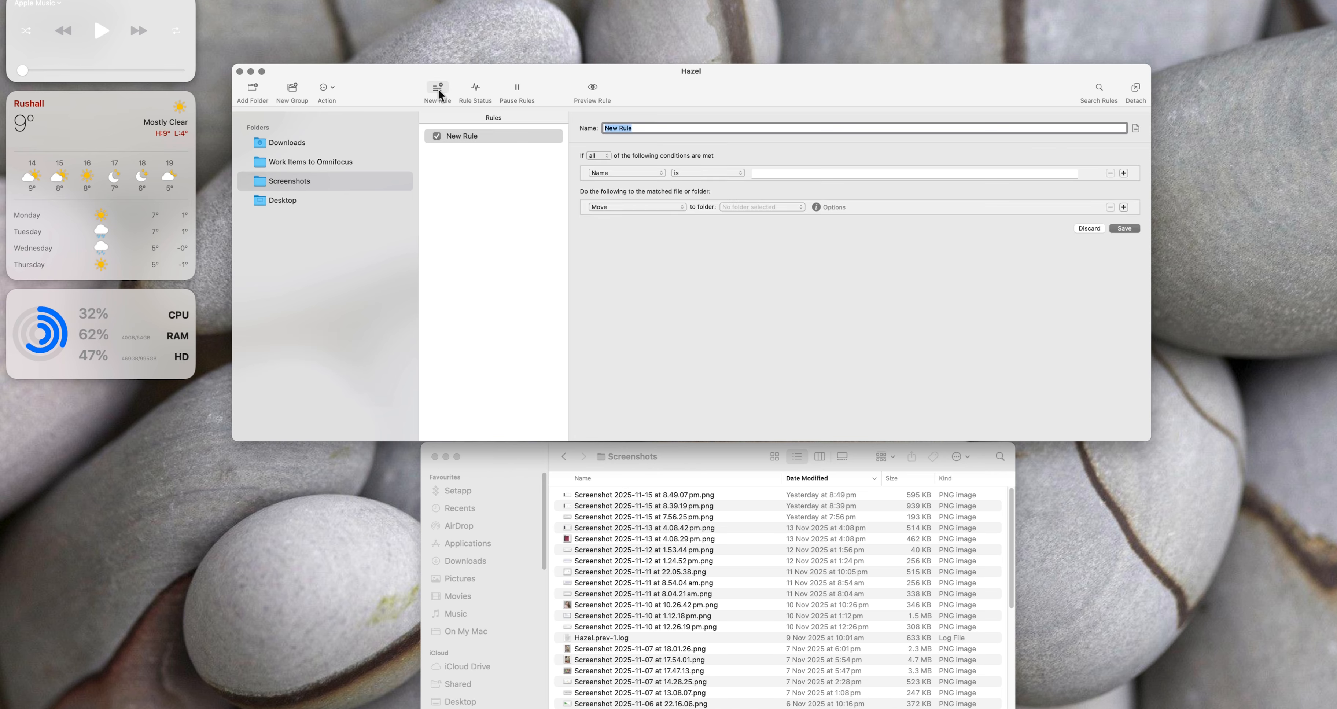
type("Delt")
key("BackSpace")
type("ete Screenshots")
Make the rule match files whose name starts with Screenshot and set Trash as the folder they are moved to
left_click(628, 172)
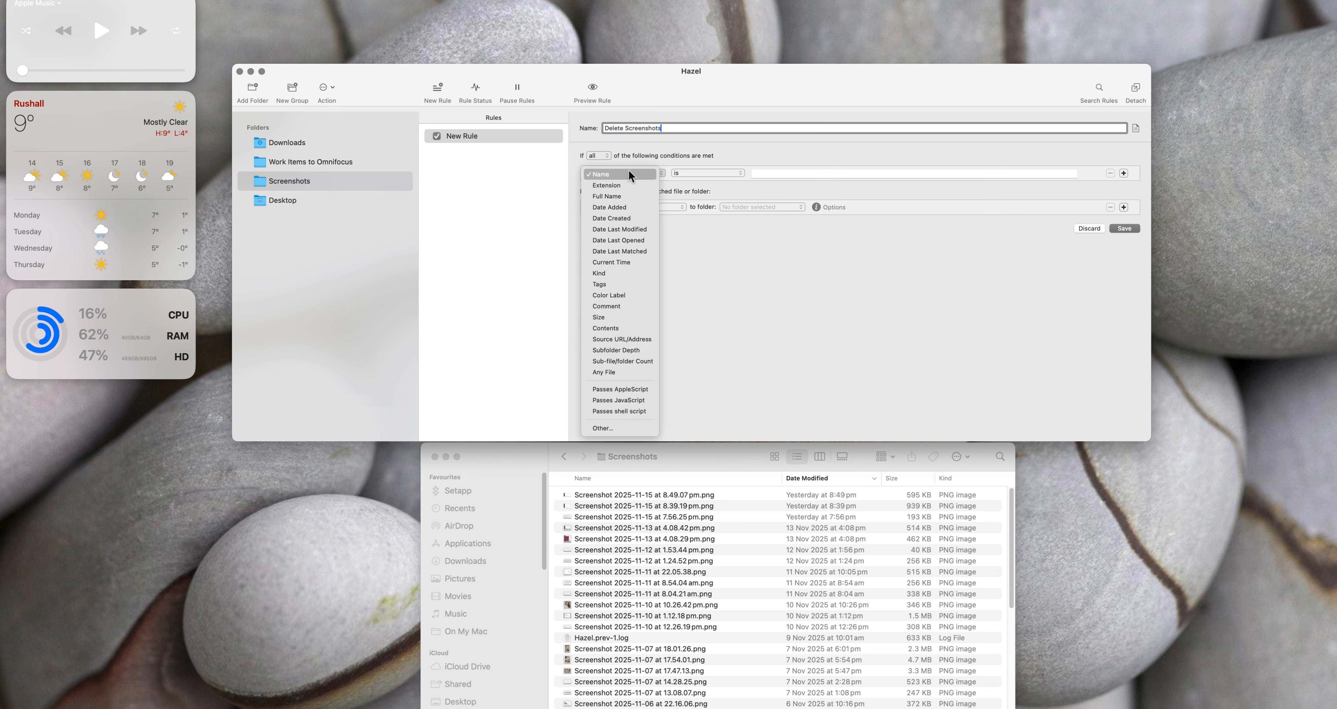
left_click(628, 173)
left_click(721, 173)
left_click(709, 196)
left_click(777, 173)
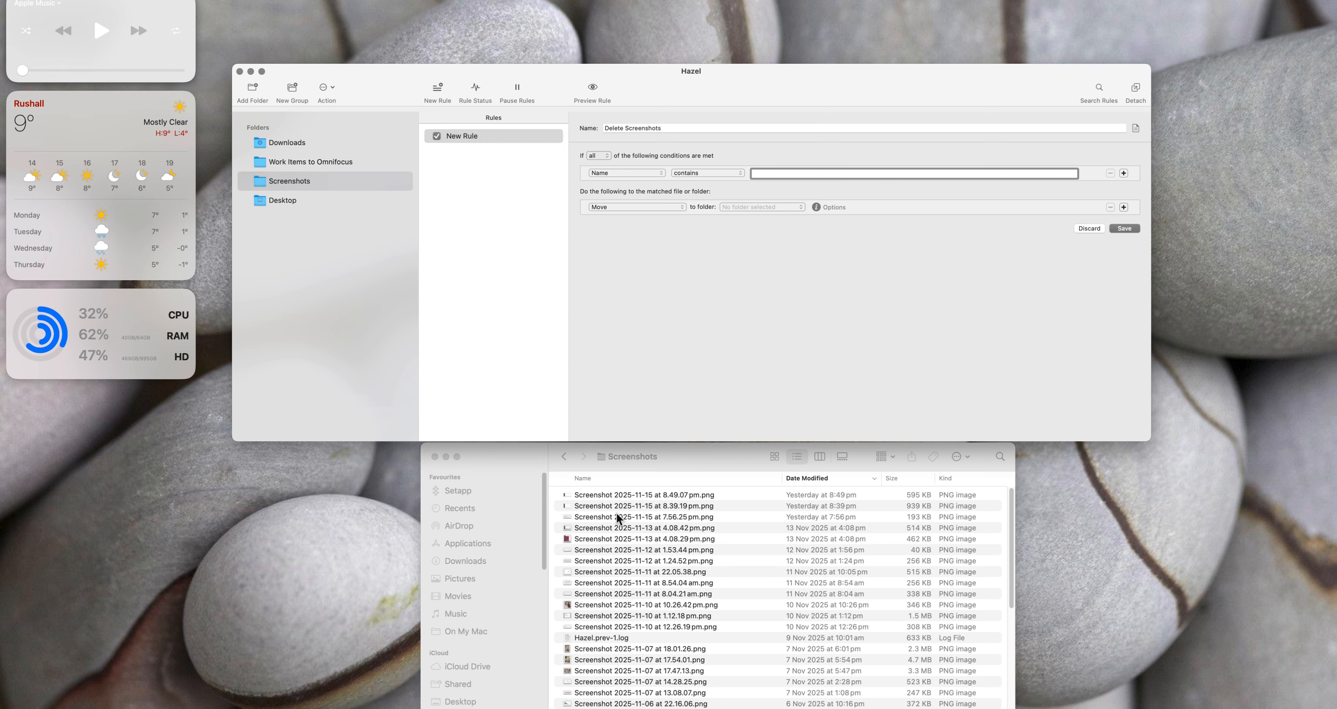
left_click(706, 175)
left_click(709, 196)
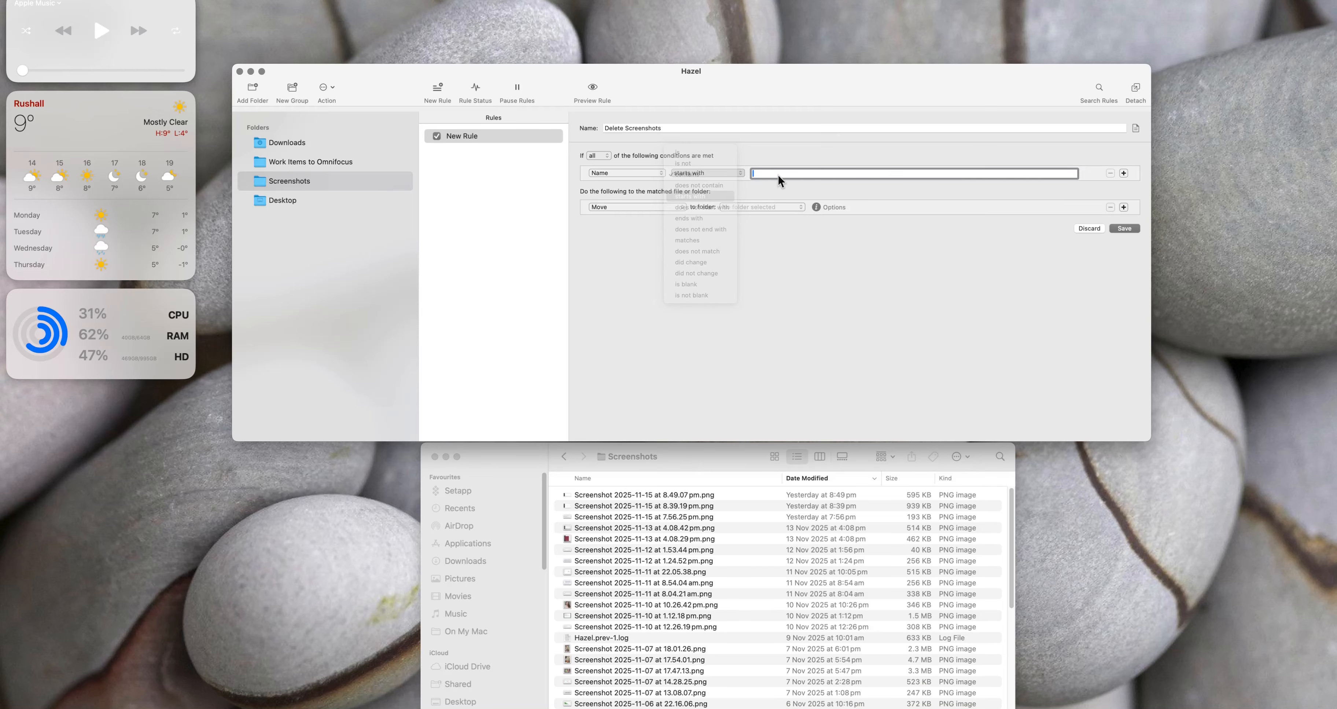
type("Scre")
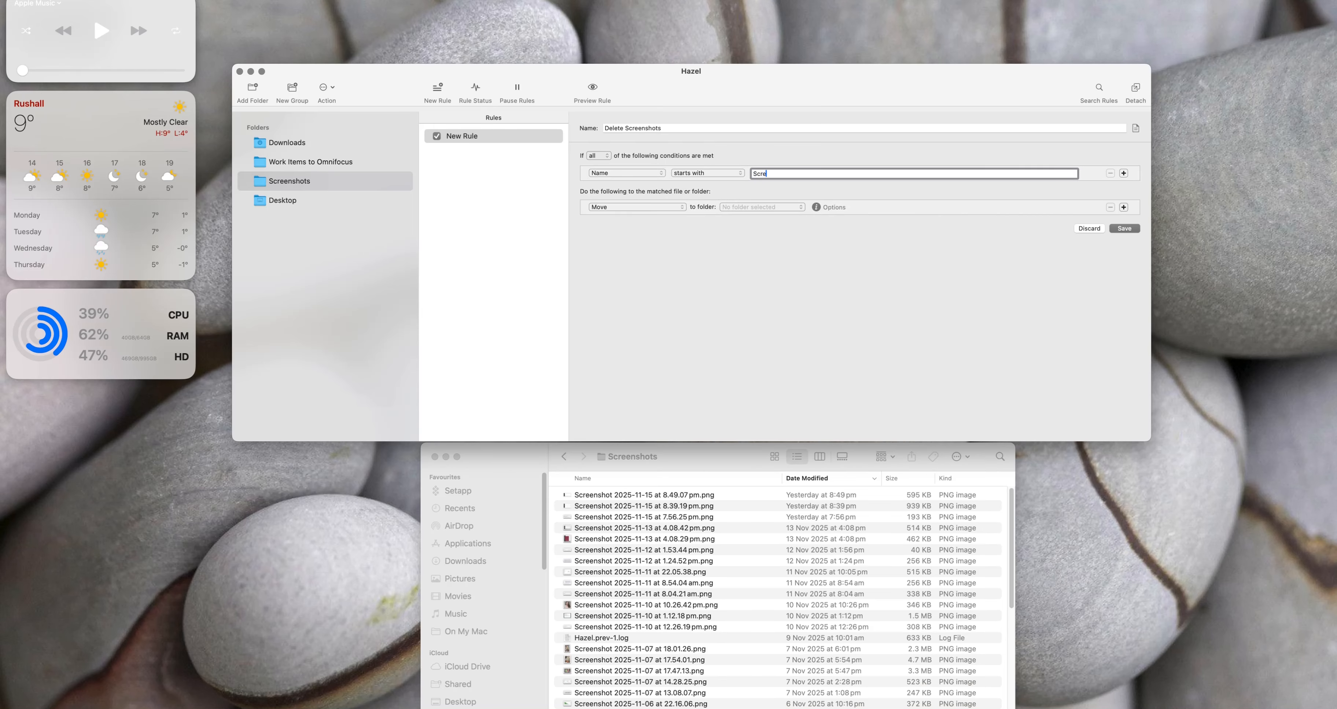
type("enshot")
left_click(733, 207)
left_click(757, 251)
Add a second condition requiring Date Created is before This Week, and save the rule
left_click(1124, 173)
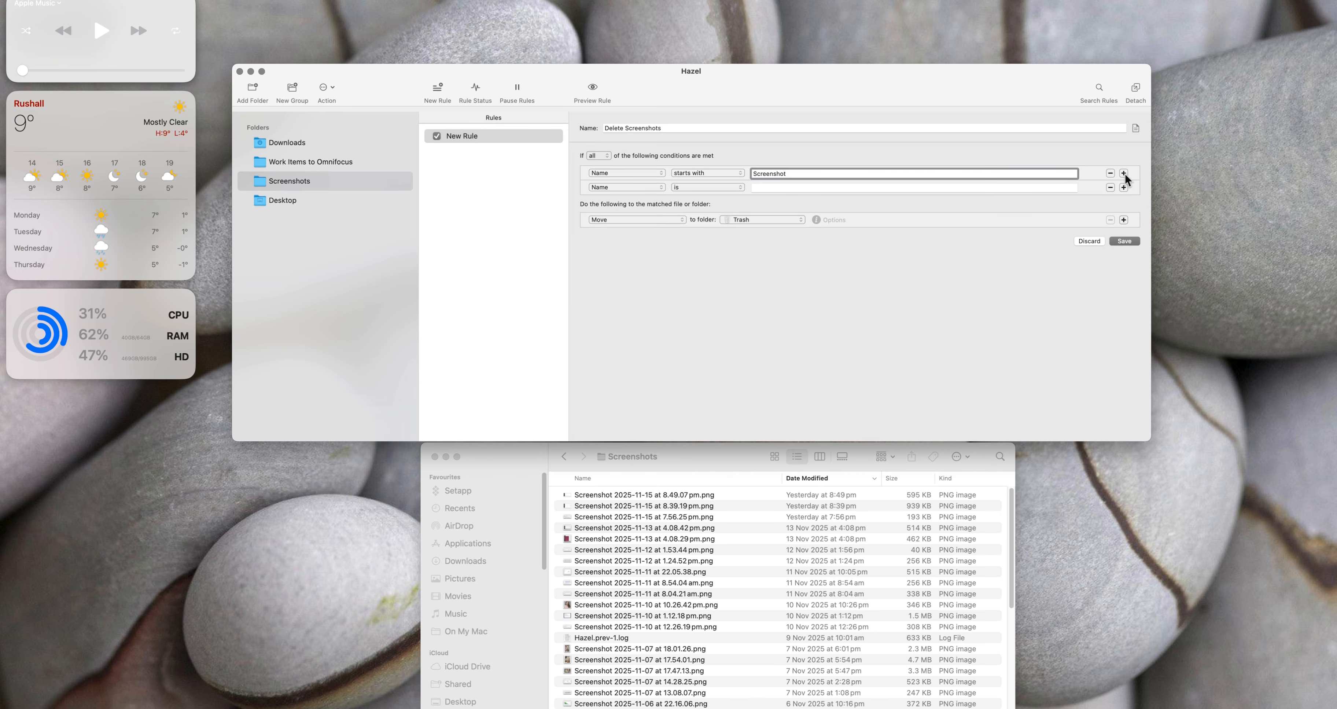
left_click(649, 188)
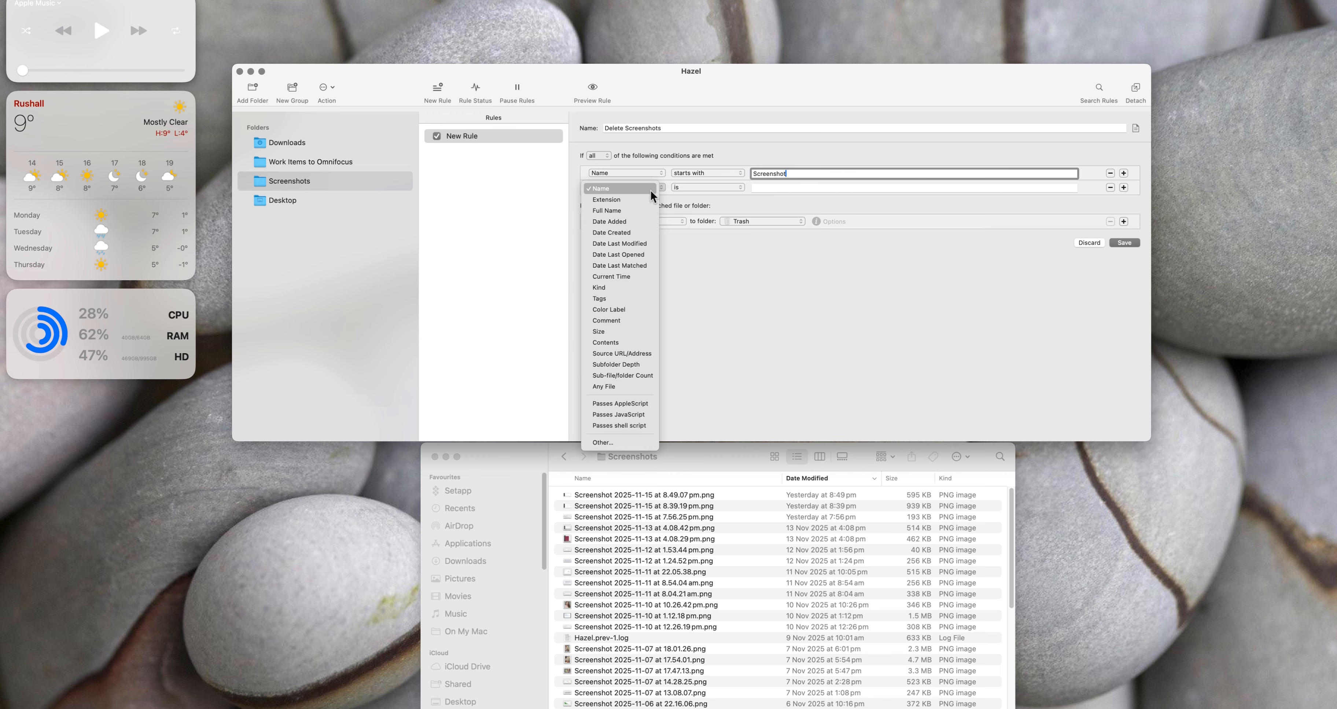
left_click(636, 232)
left_click(735, 186)
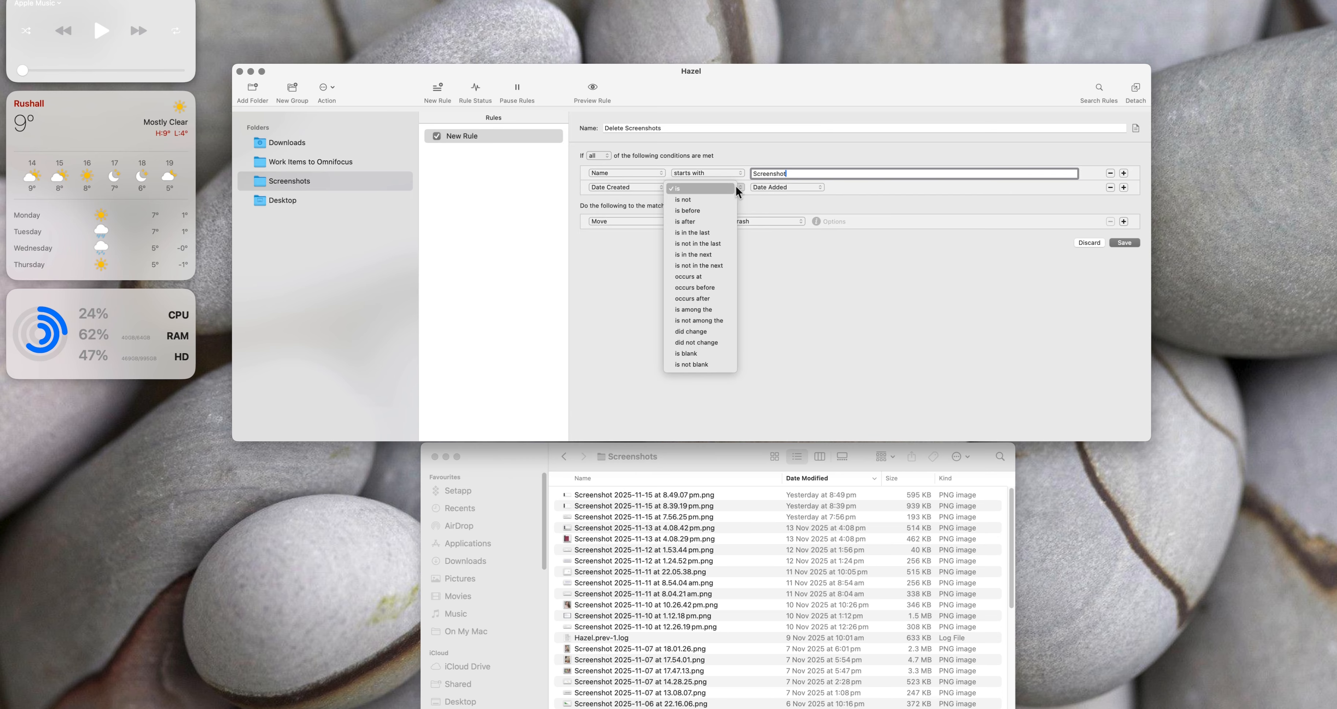
left_click(715, 208)
left_click(773, 187)
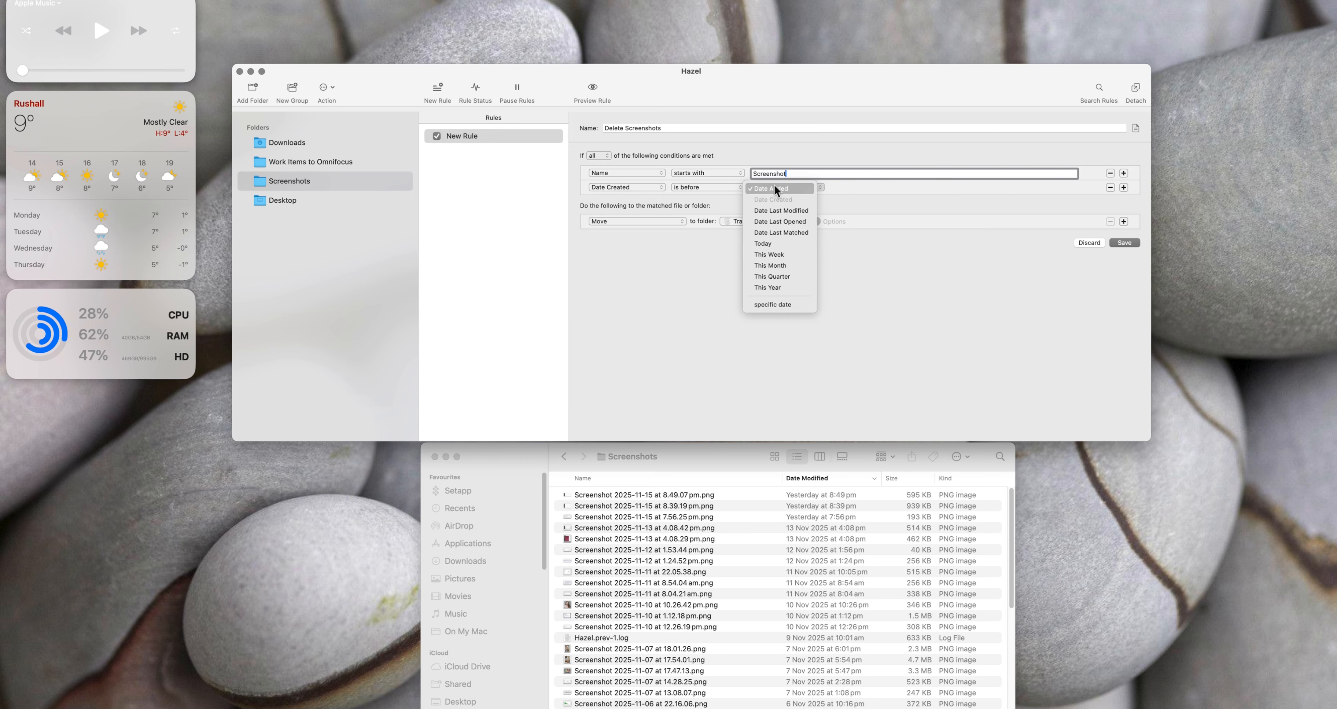
left_click(787, 254)
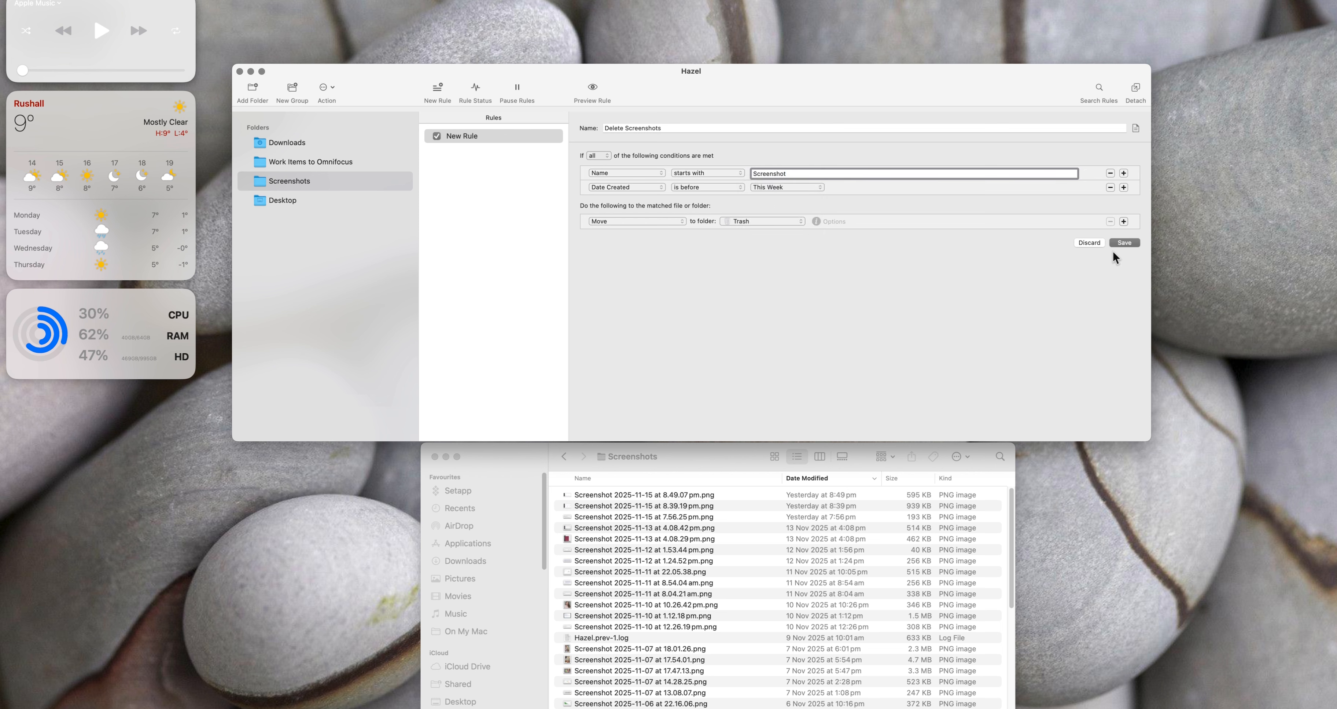
left_click(1140, 242)
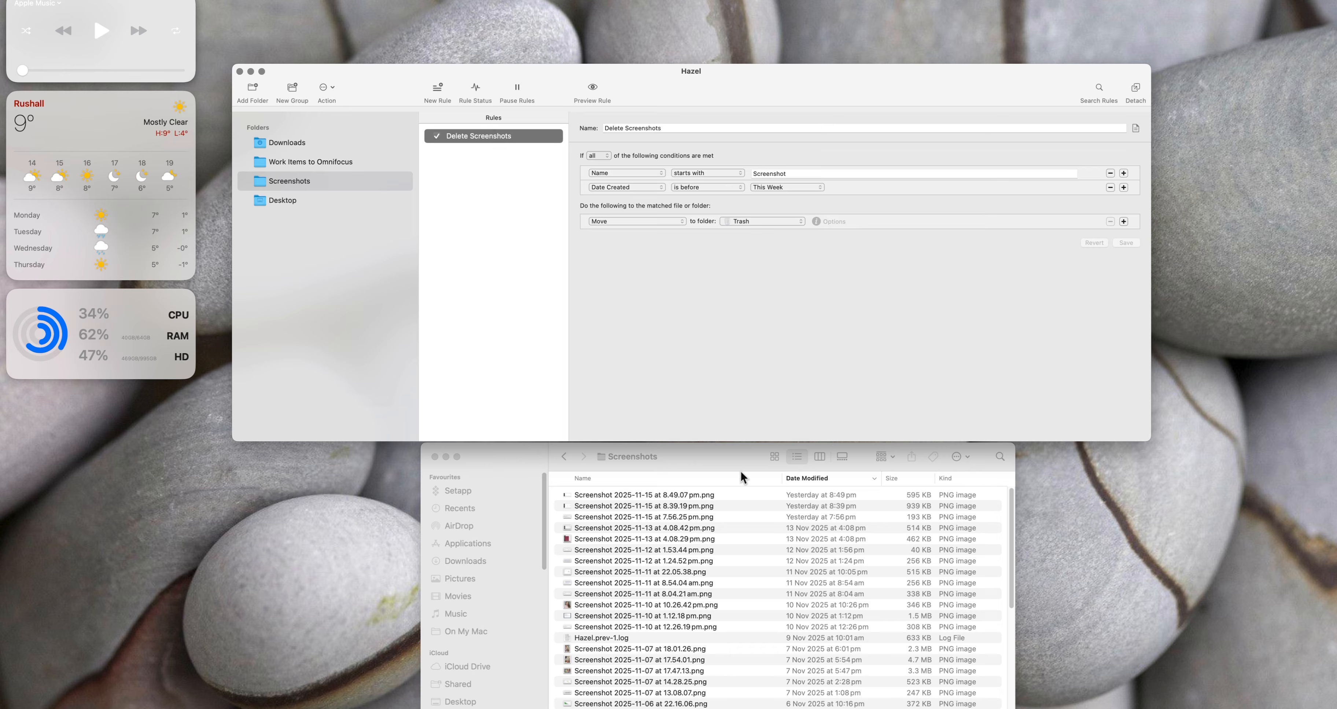
Switch to Finder and look through the files in the Screenshots folder to check the rule's effect
left_click(732, 456)
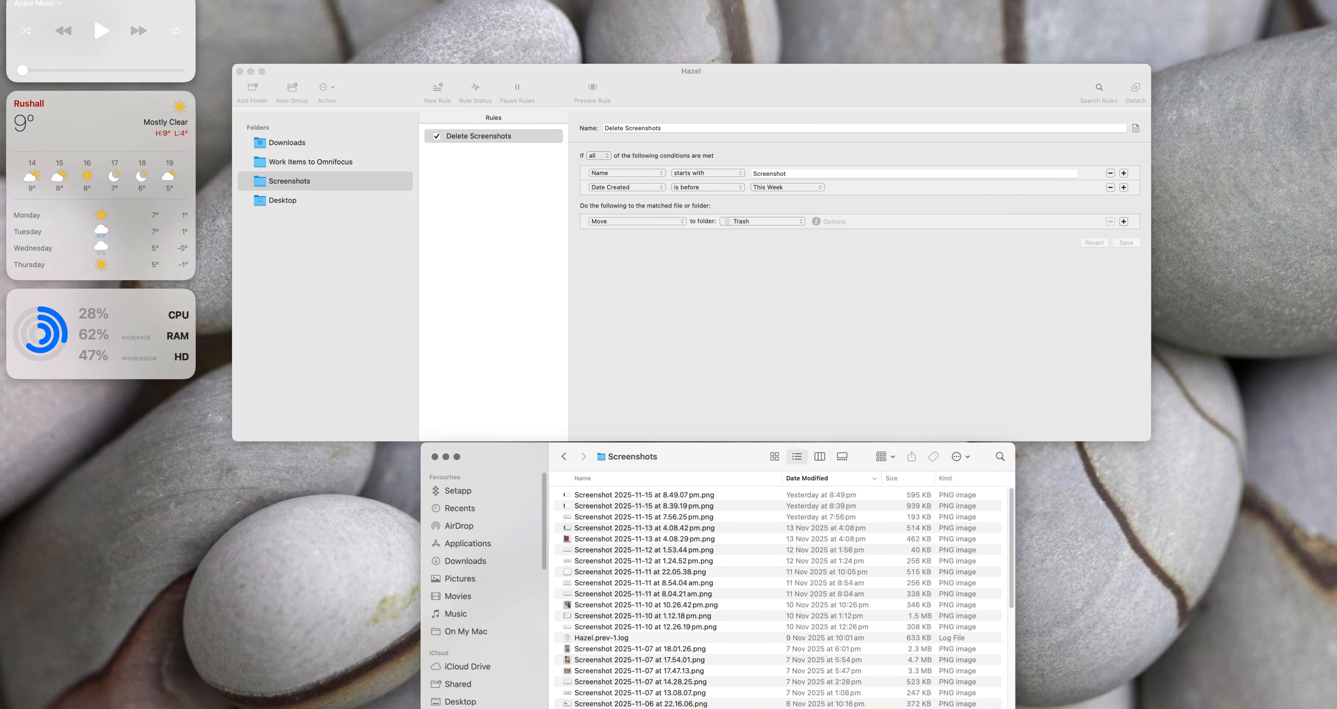
left_click_drag(1009, 579, 1011, 636)
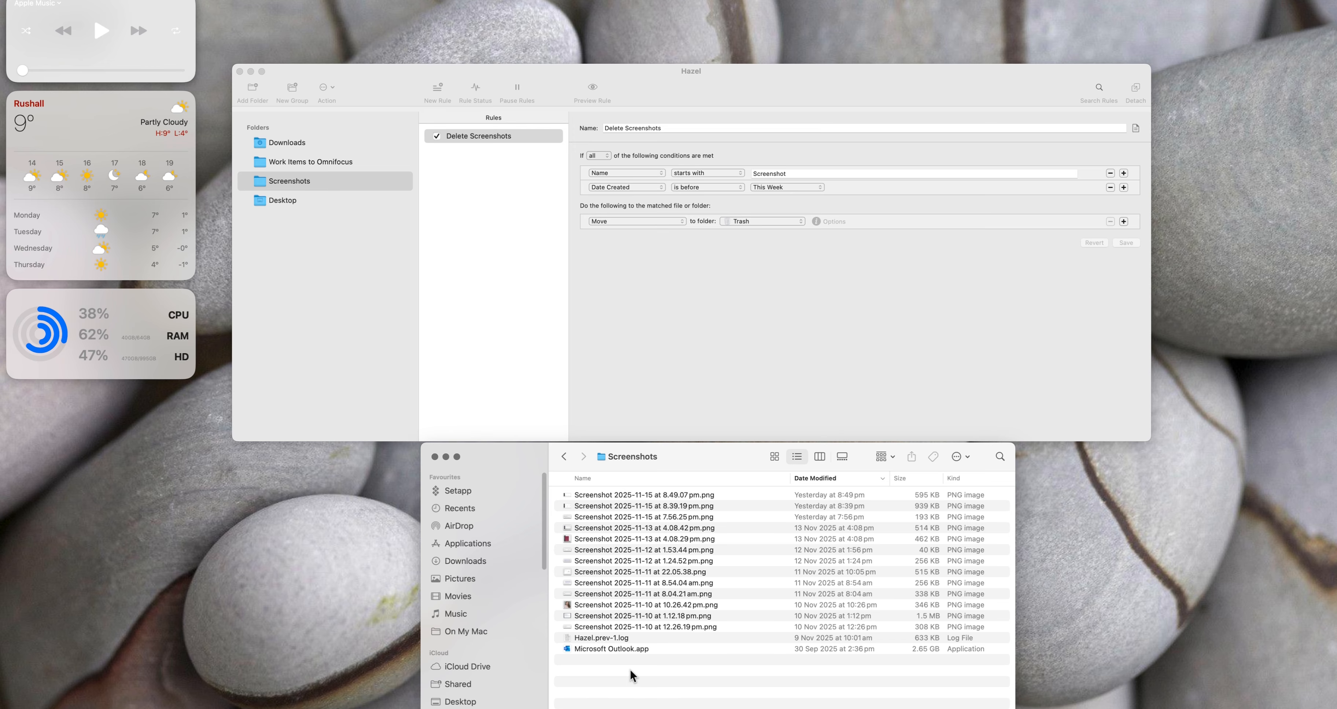
Return to Hazel, review the name condition's matching options, and view the Work Items to Omnifocus folder's rule
left_click(724, 355)
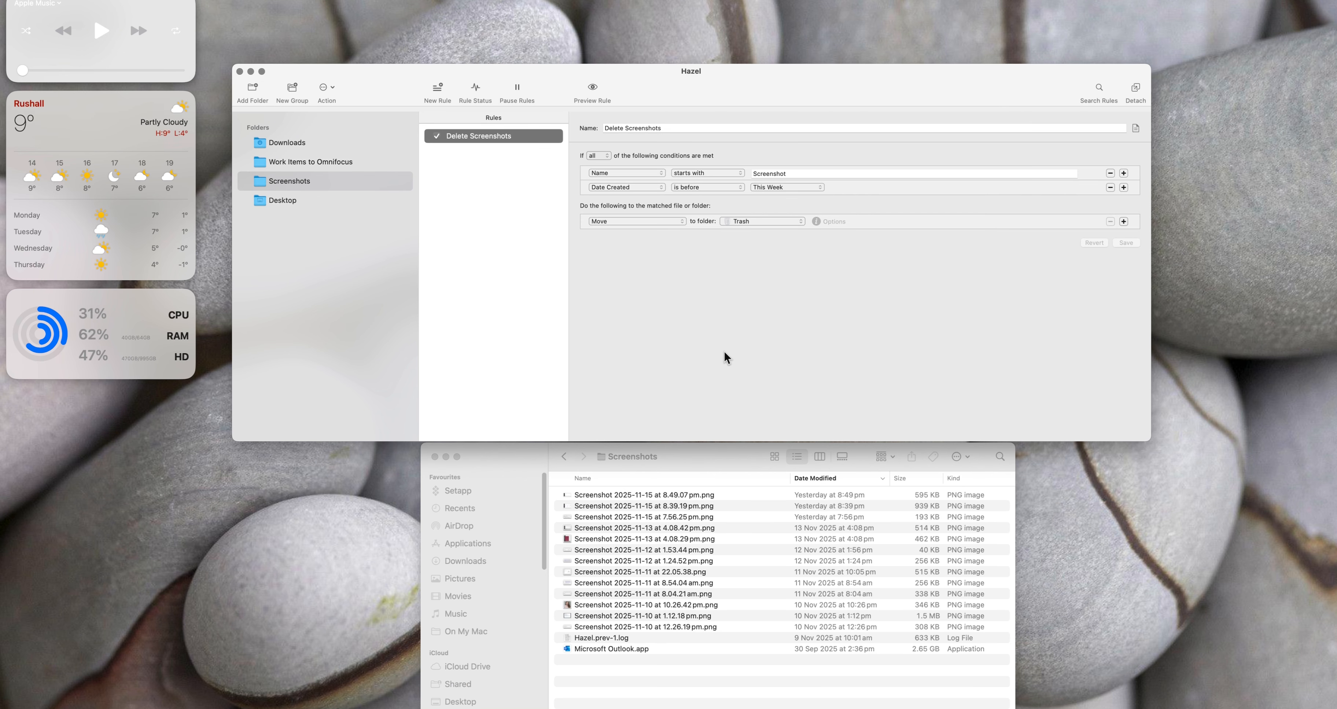
left_click(719, 173)
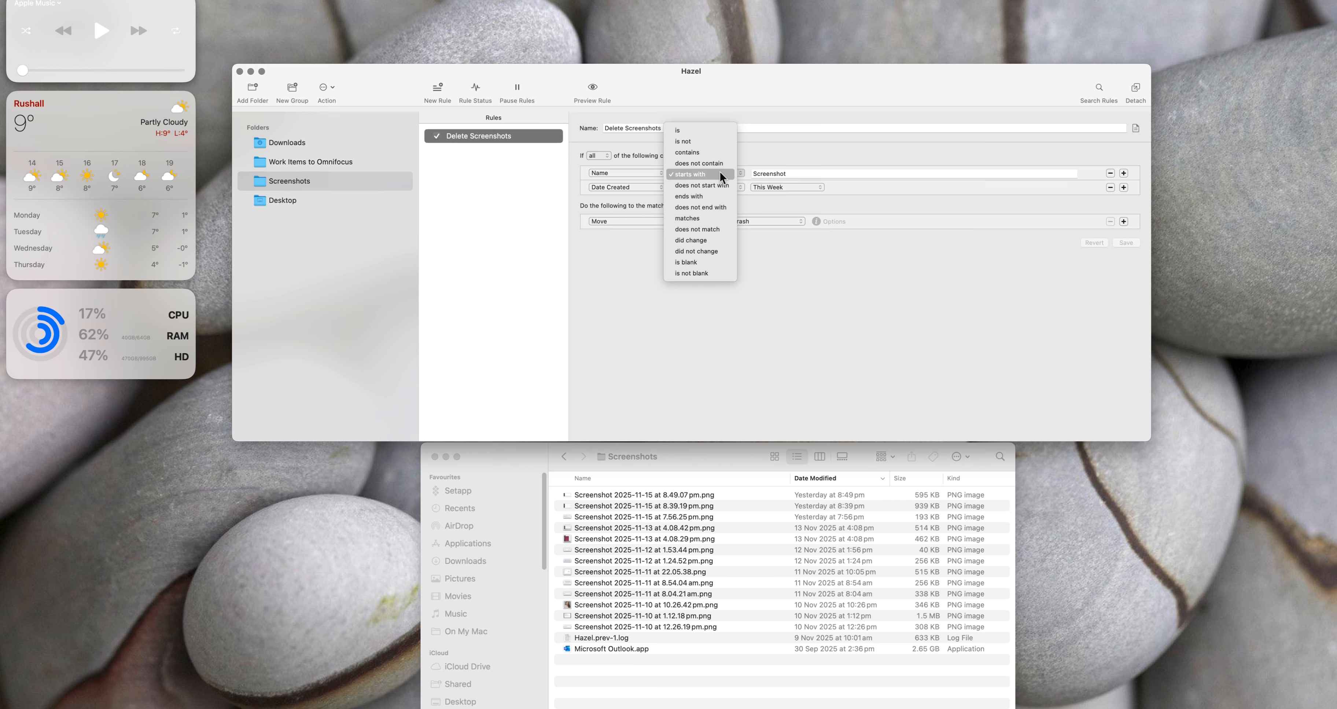
left_click(722, 171)
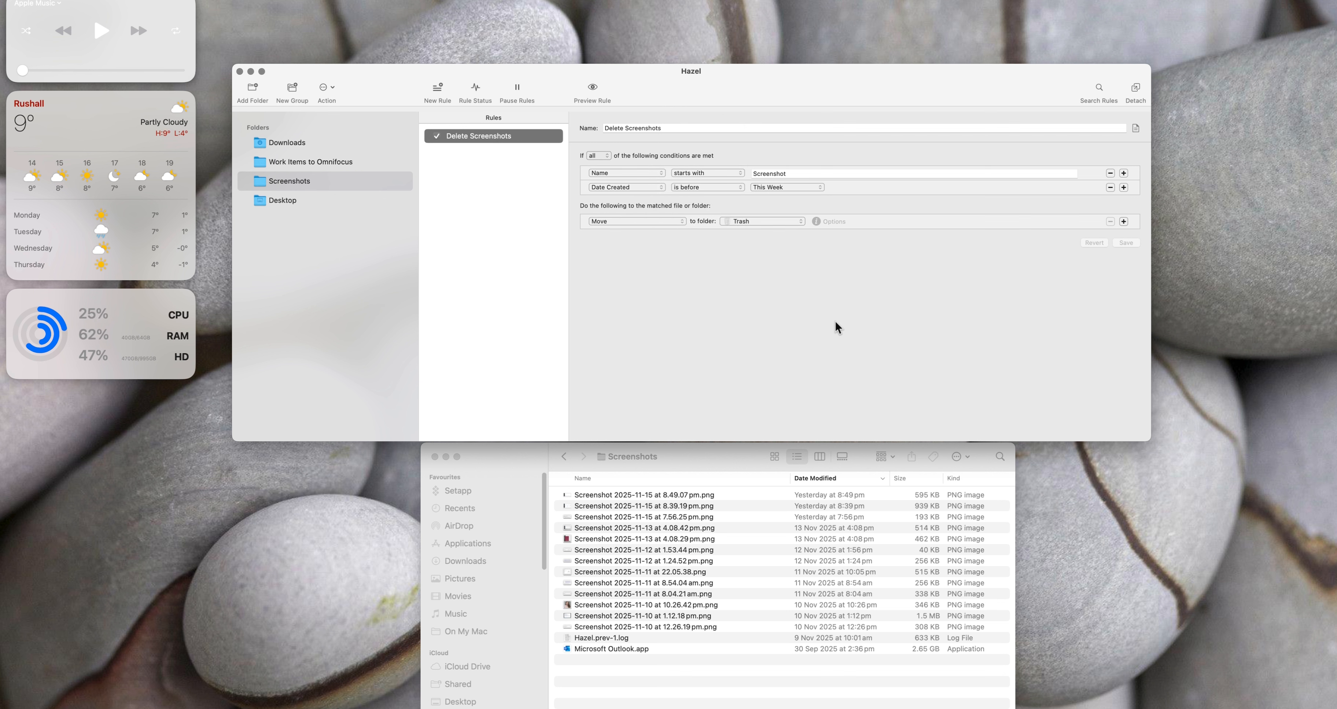
left_click(303, 164)
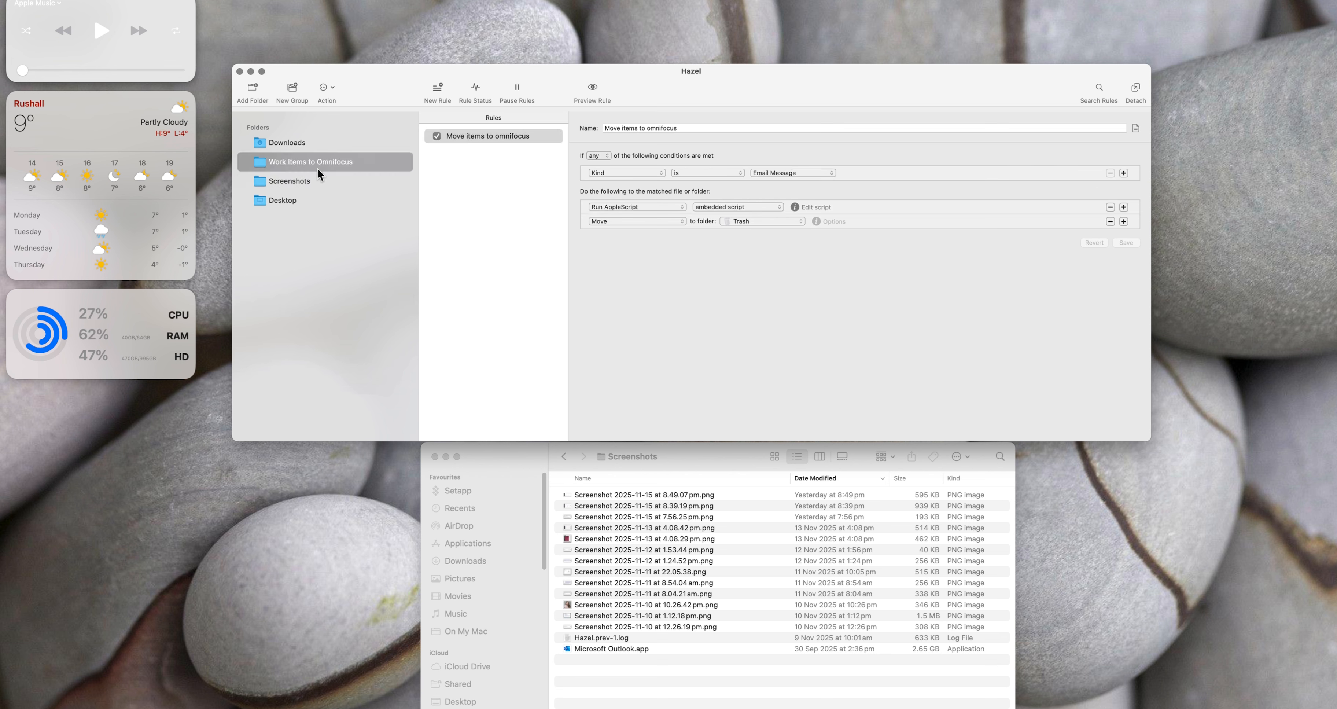